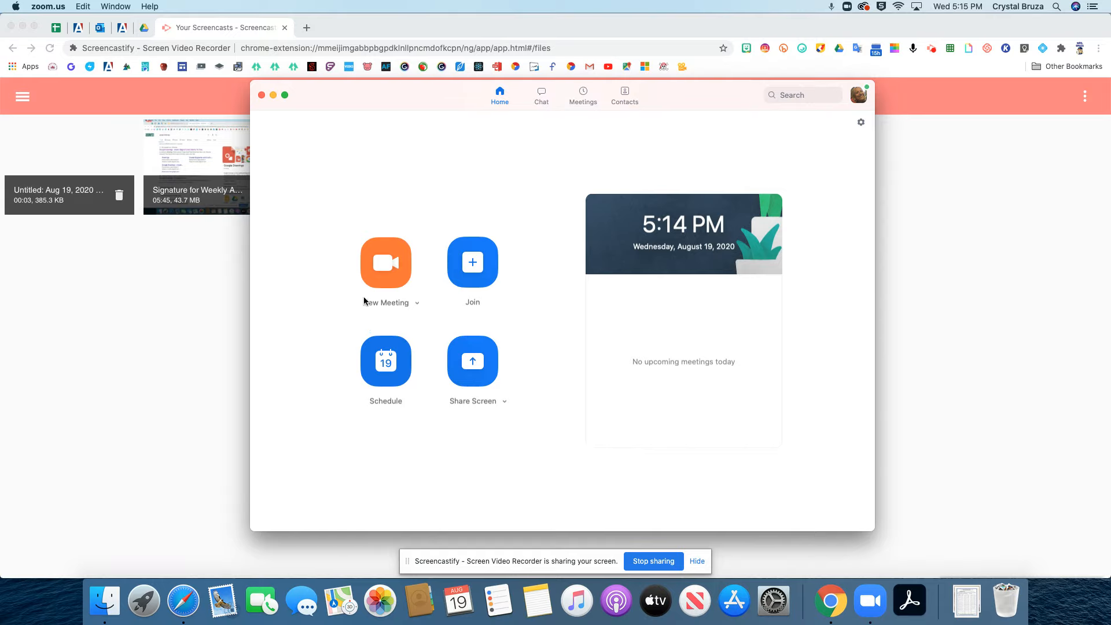
Enlarge the Zoom window to full screen and open the application settings.
{"action": "left_click", "coordinate": [284, 95]}
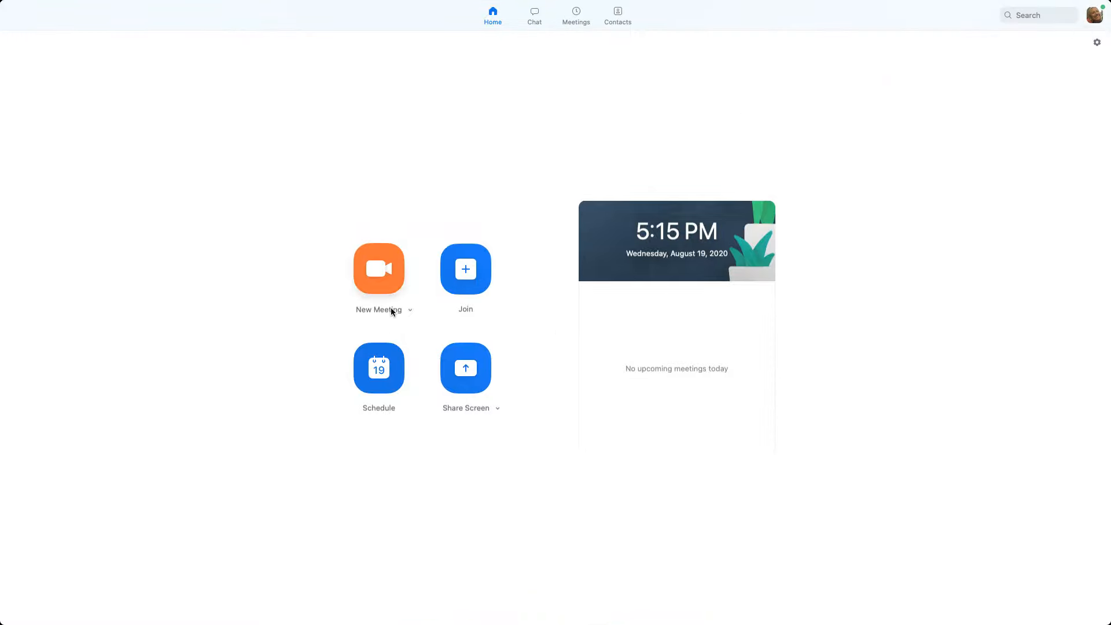
{"action": "left_click", "coordinate": [1098, 44]}
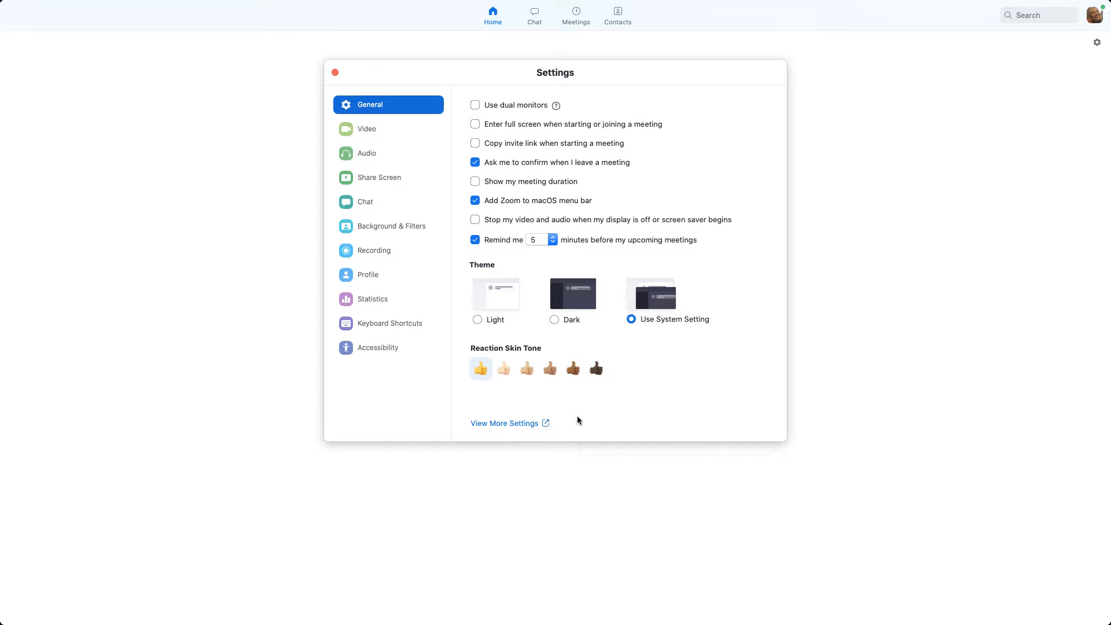
View the additional account settings in the browser, close that page and return to the Settings window.
{"action": "left_click", "coordinate": [508, 423]}
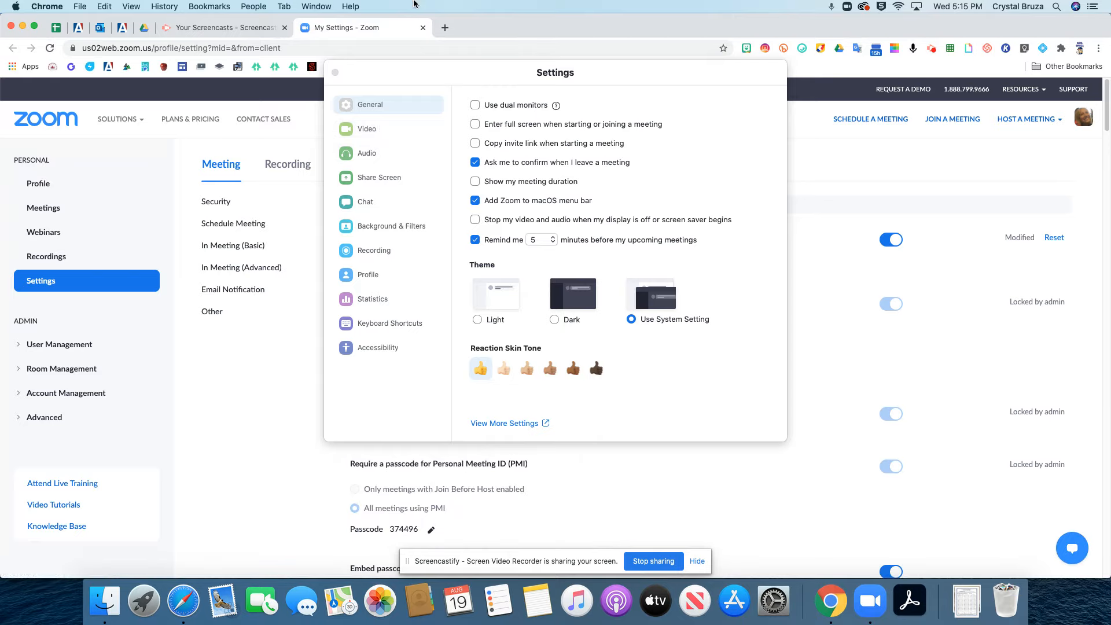
{"action": "left_click", "coordinate": [423, 28]}
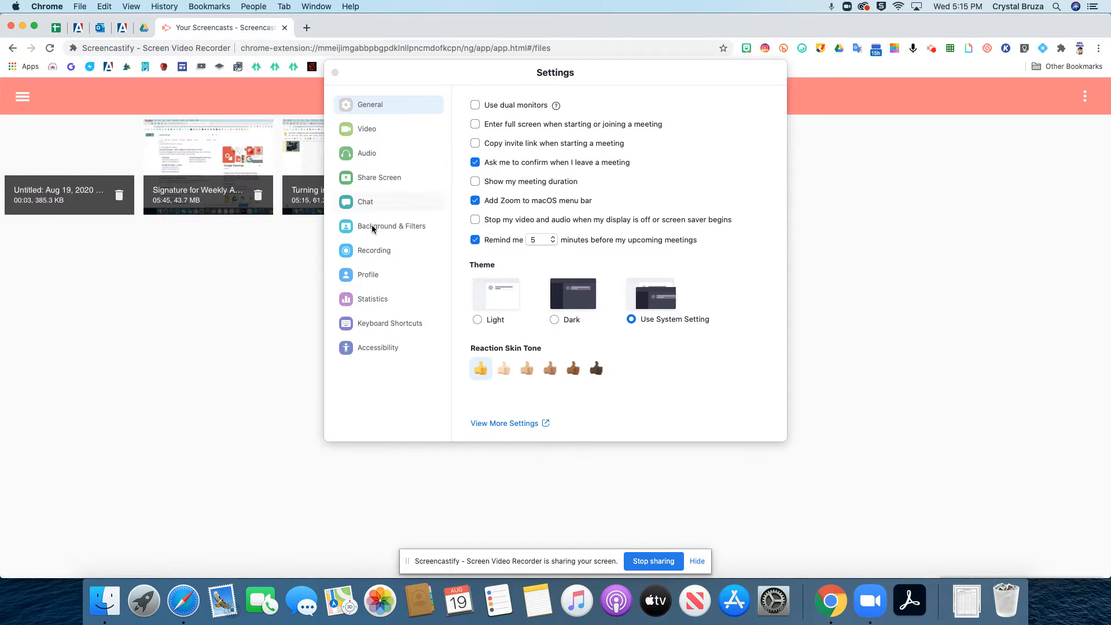
{"action": "left_click", "coordinate": [353, 79]}
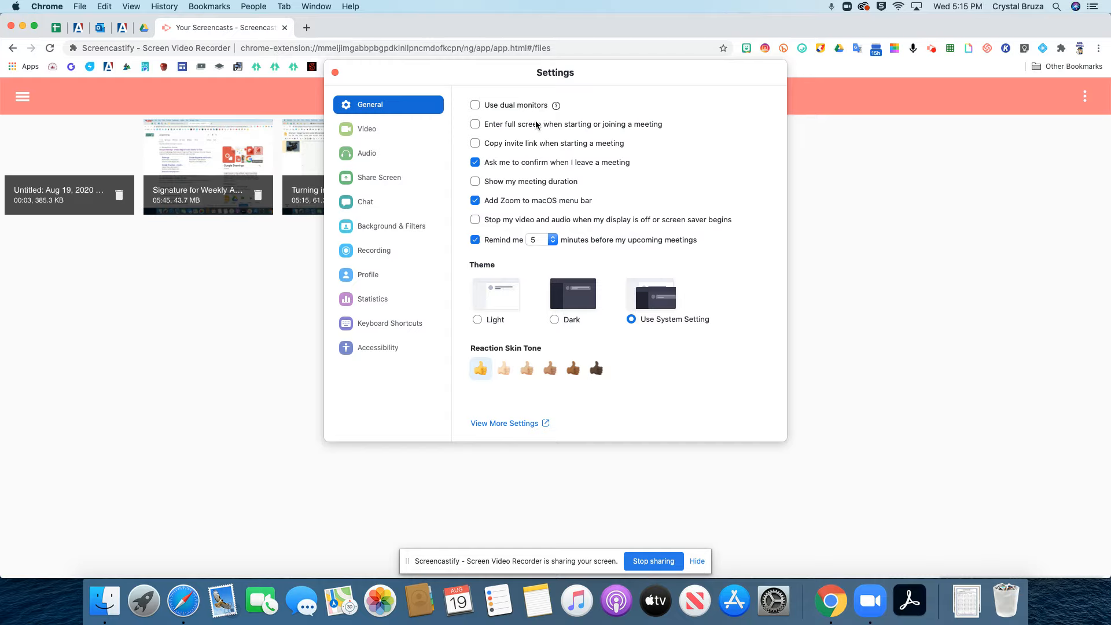
In the Video settings, compare Touch up my appearance off and at full strength, and leave it enabled at a low strength.
{"action": "left_click", "coordinate": [385, 135]}
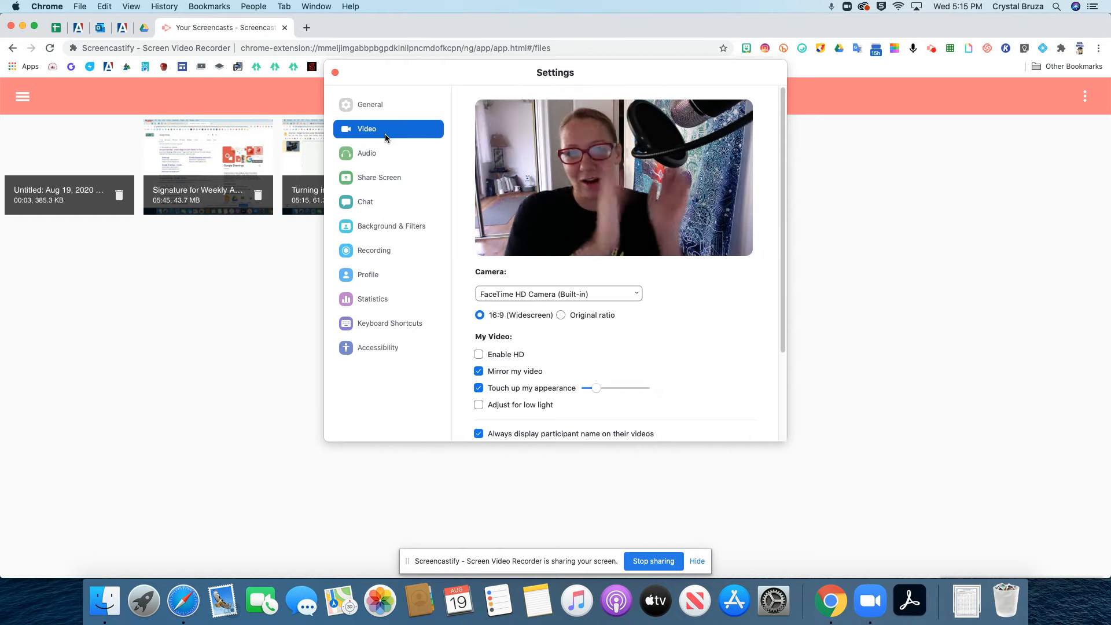
{"action": "left_click", "coordinate": [480, 387]}
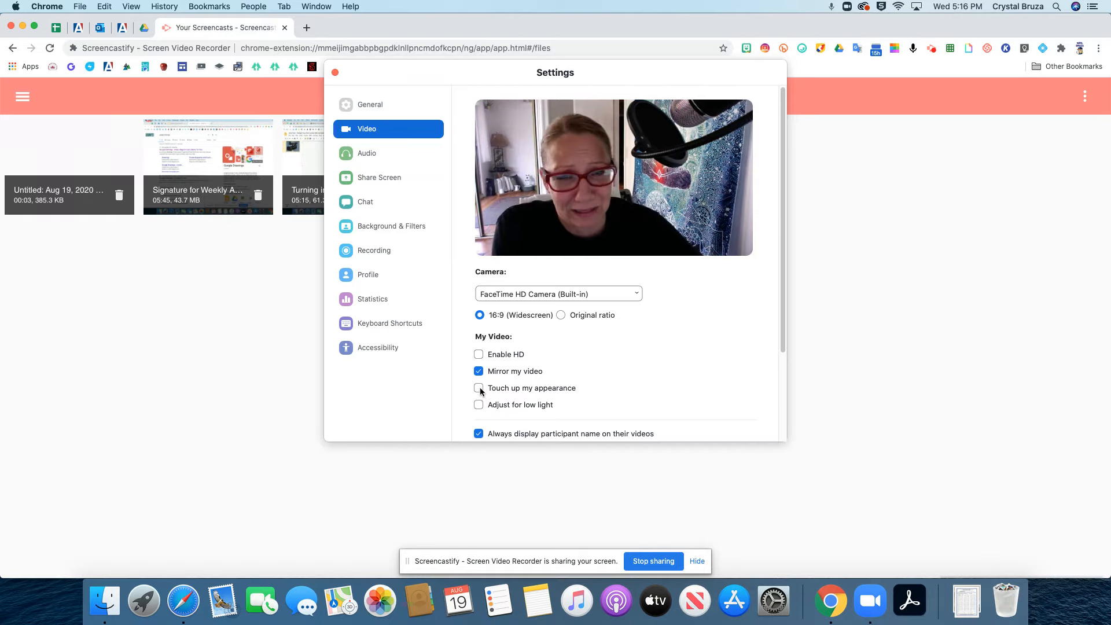
{"action": "left_click", "coordinate": [479, 388]}
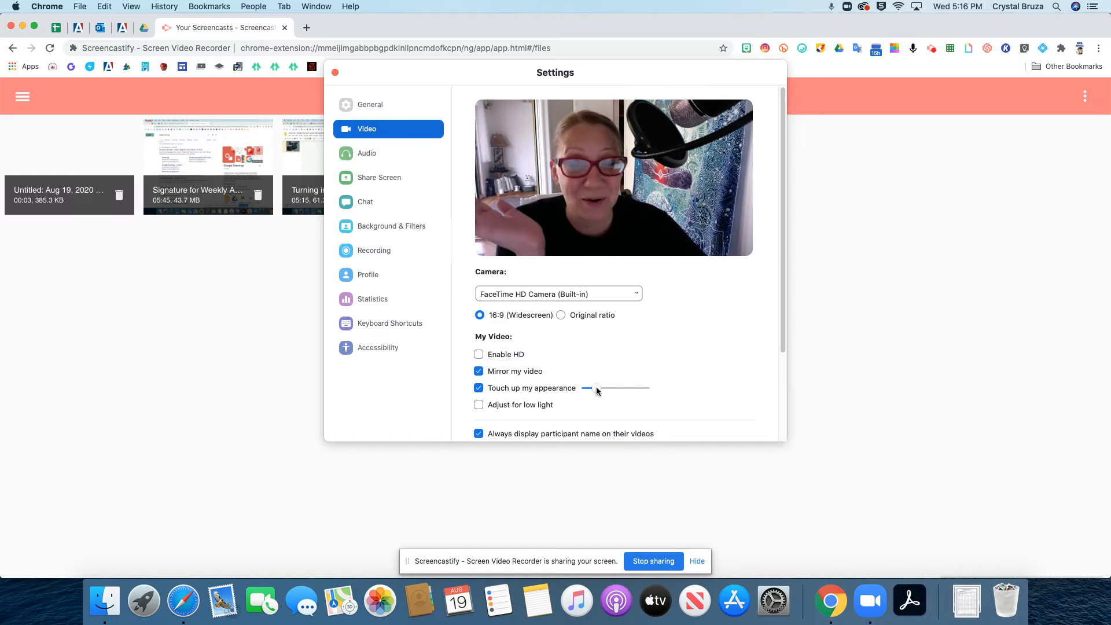
{"action": "left_click_drag", "start_coordinate": [611, 388], "coordinate": [653, 390]}
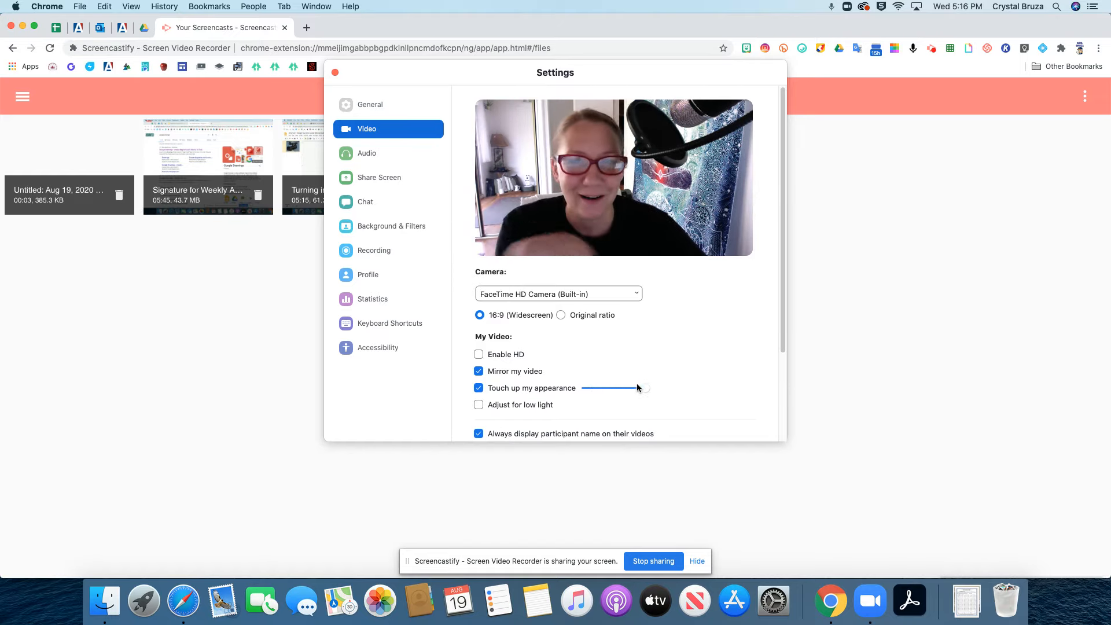
{"action": "left_click_drag", "start_coordinate": [645, 388], "coordinate": [602, 393]}
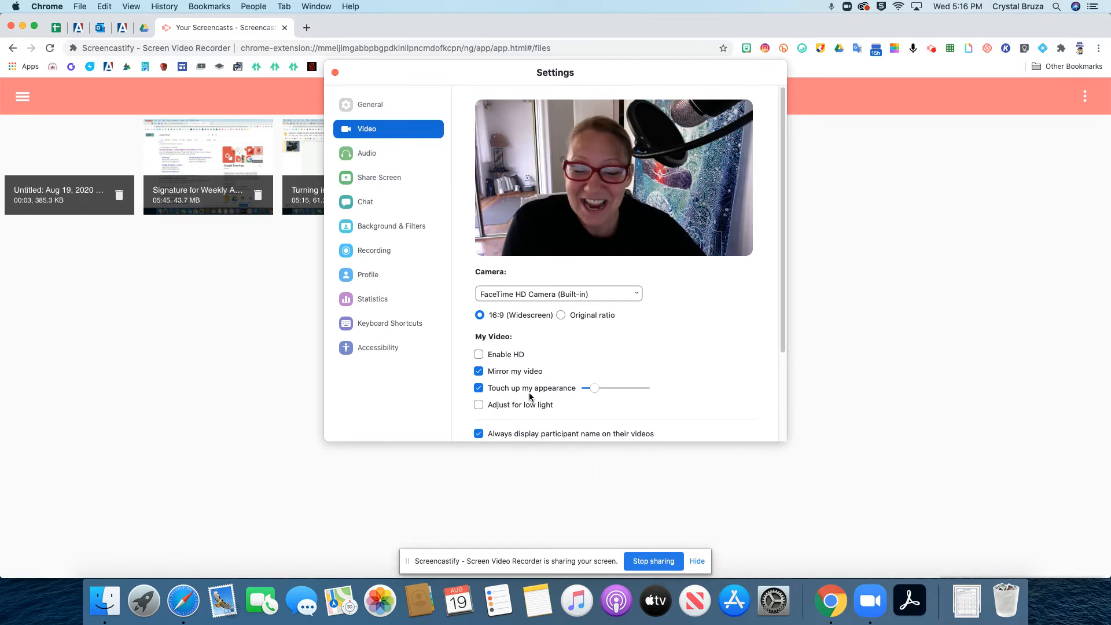
Try the Adjust for low light option with Auto for the camera video and switch it off again.
{"action": "left_click", "coordinate": [479, 405]}
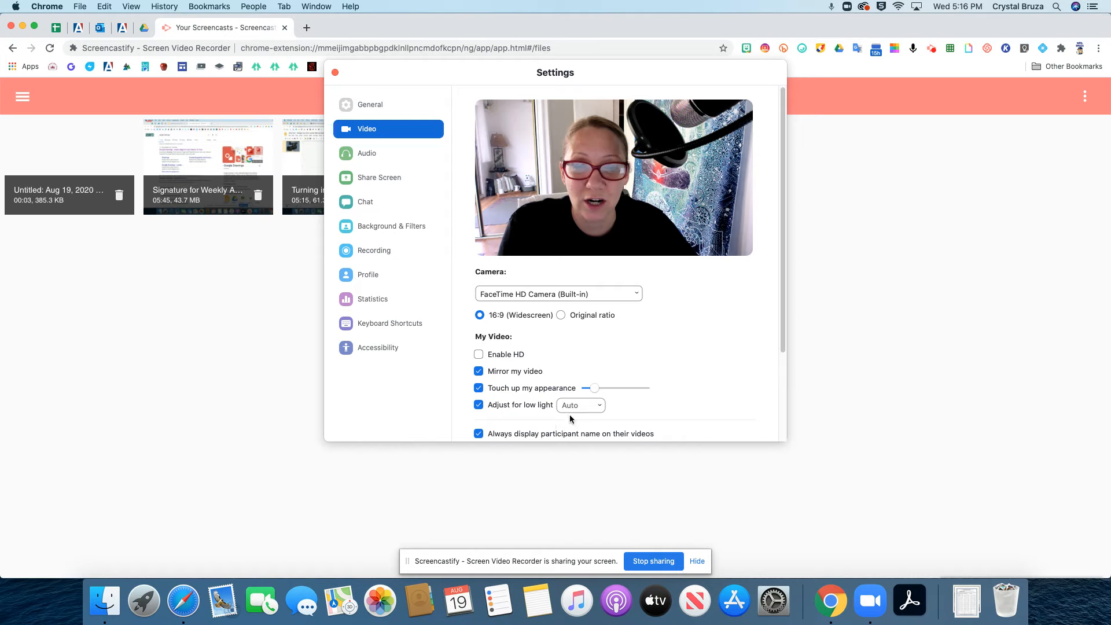
{"action": "left_click", "coordinate": [478, 405]}
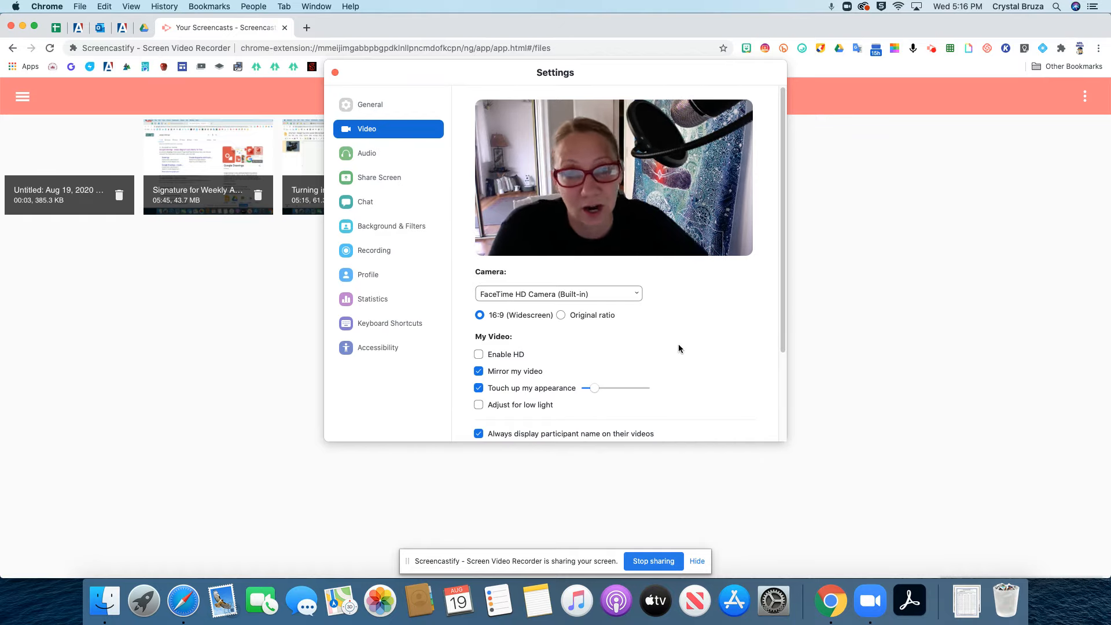
{"action": "left_click_drag", "start_coordinate": [785, 303], "coordinate": [764, 283]}
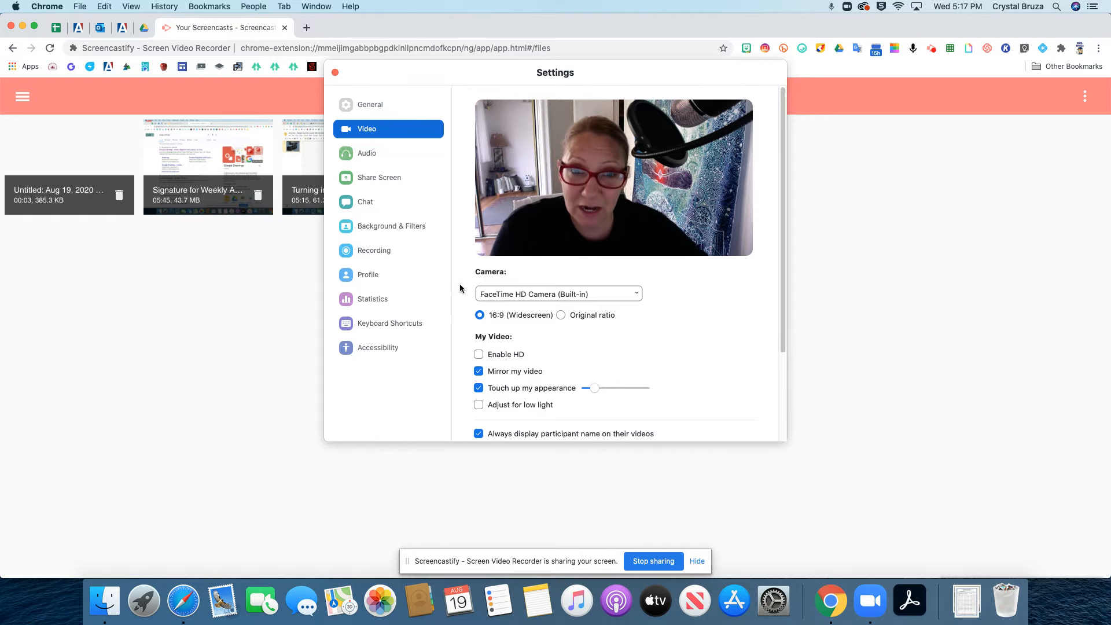
In the Audio settings, test the speaker and the current microphone.
{"action": "left_click", "coordinate": [381, 157]}
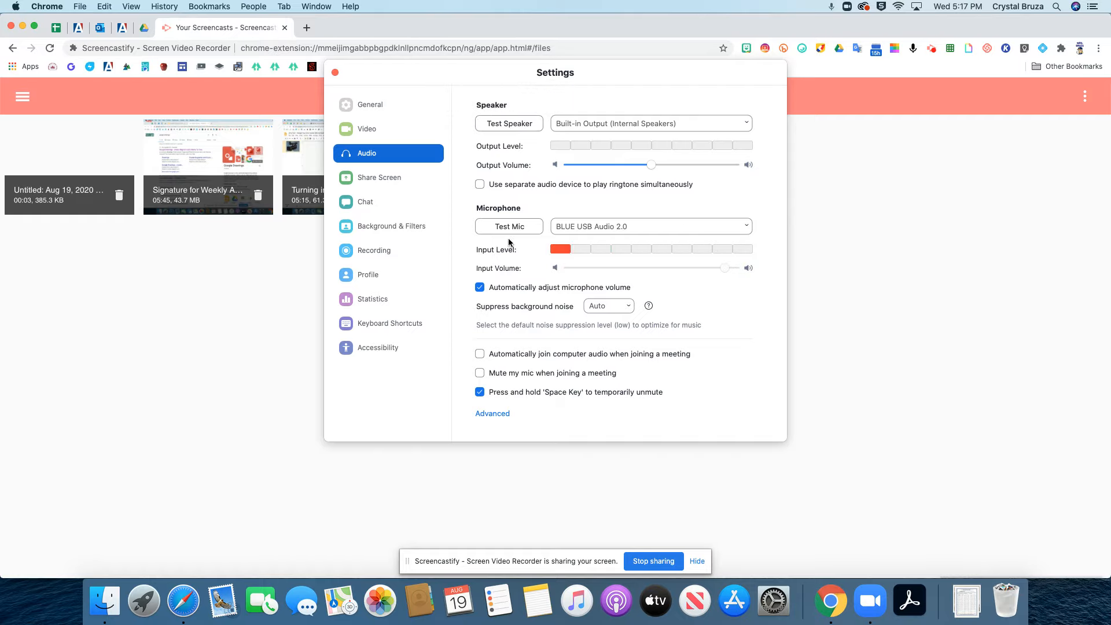
{"action": "left_click", "coordinate": [518, 125]}
{"action": "left_click", "coordinate": [499, 228]}
{"action": "left_click", "coordinate": [509, 227]}
Test the Built-in Microphone (Internal Microphone) as the input device and switch back to BLUE USB Audio 2.0.
{"action": "left_click", "coordinate": [627, 228]}
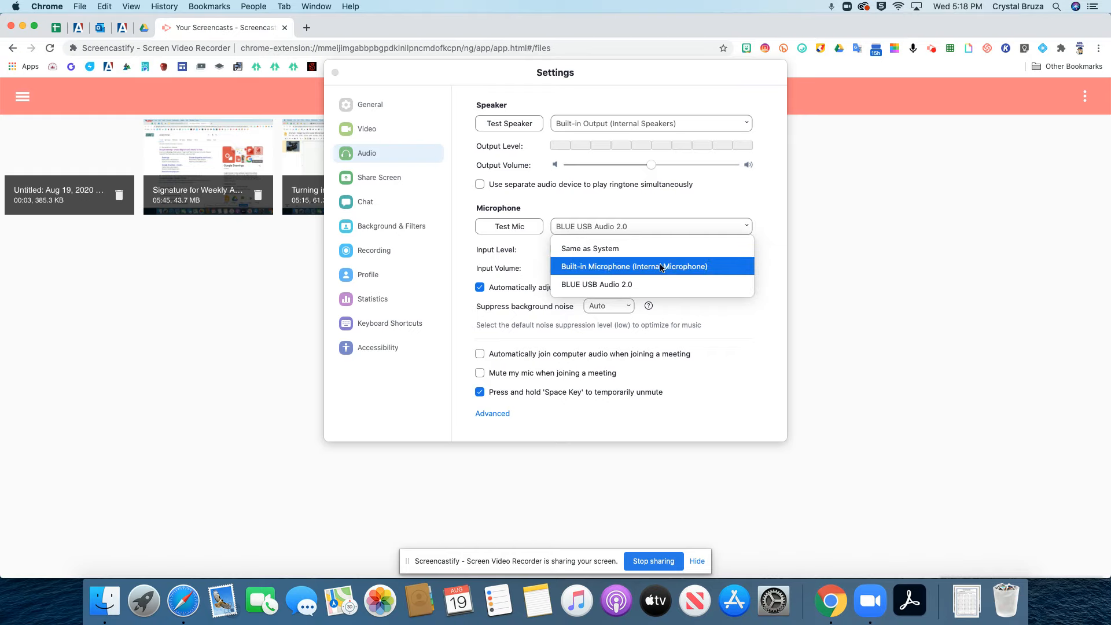
{"action": "left_click", "coordinate": [636, 268]}
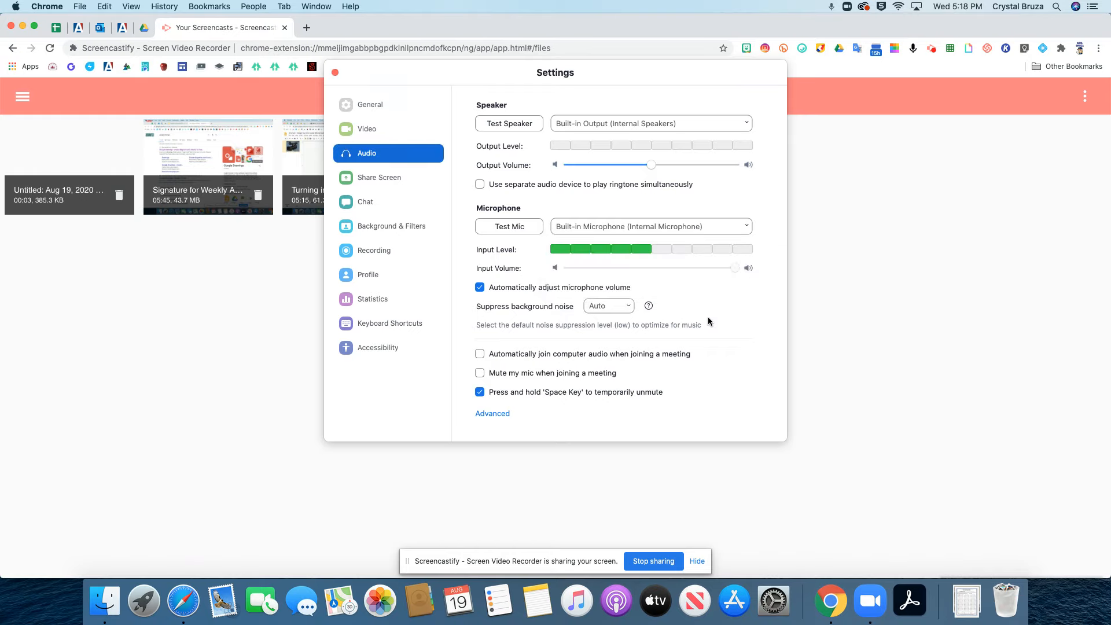
{"action": "left_click", "coordinate": [530, 227]}
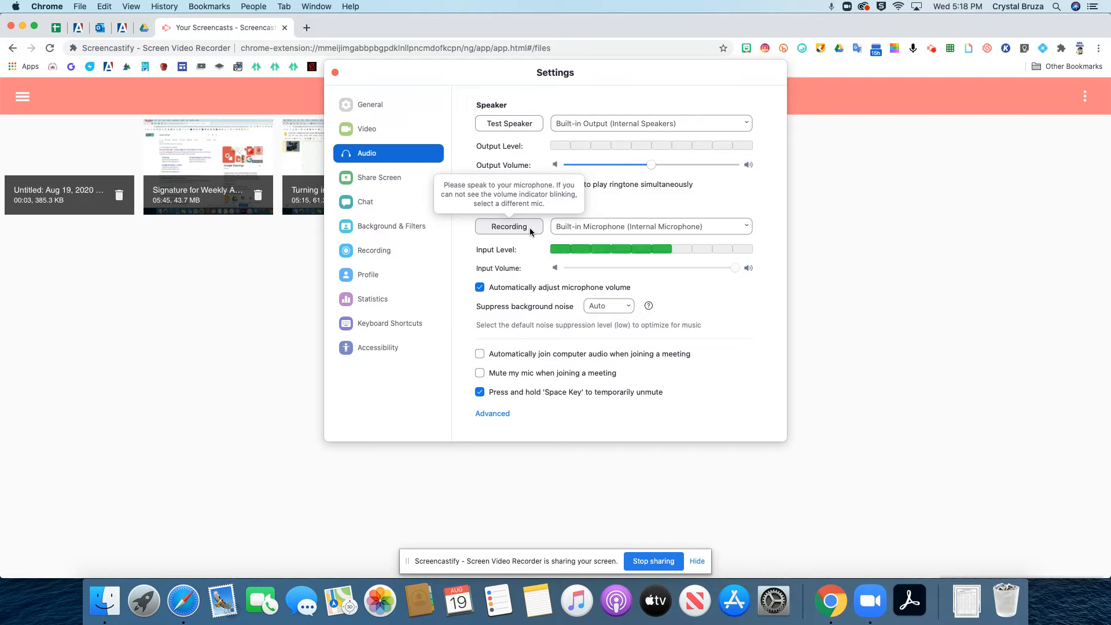
{"action": "mouse_move", "coordinate": [653, 308]}
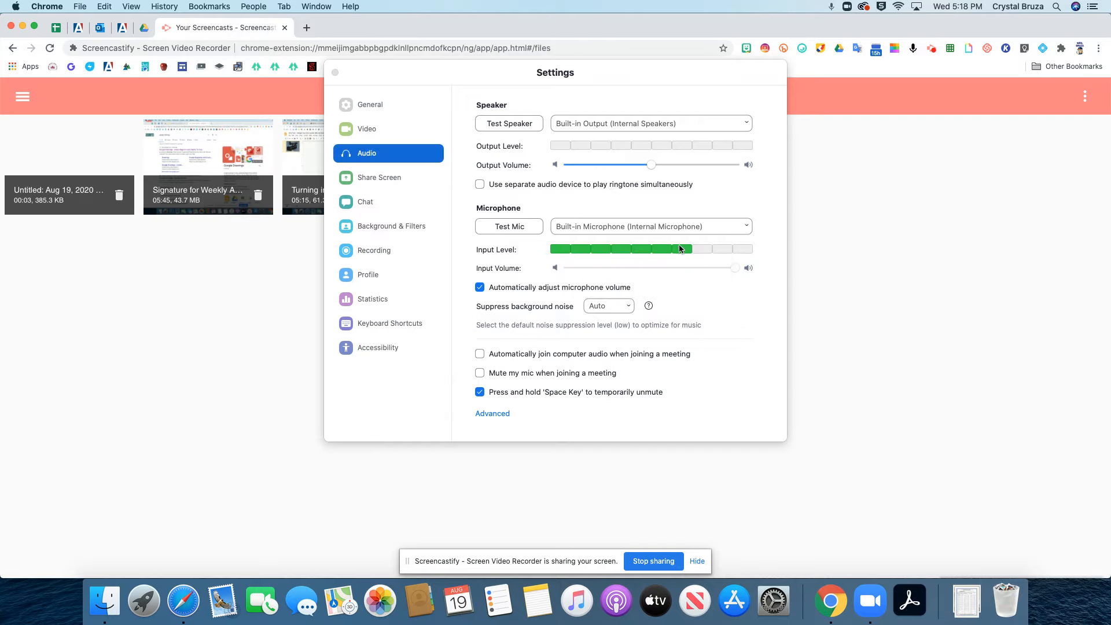
{"action": "left_click", "coordinate": [675, 227]}
{"action": "left_click", "coordinate": [666, 284]}
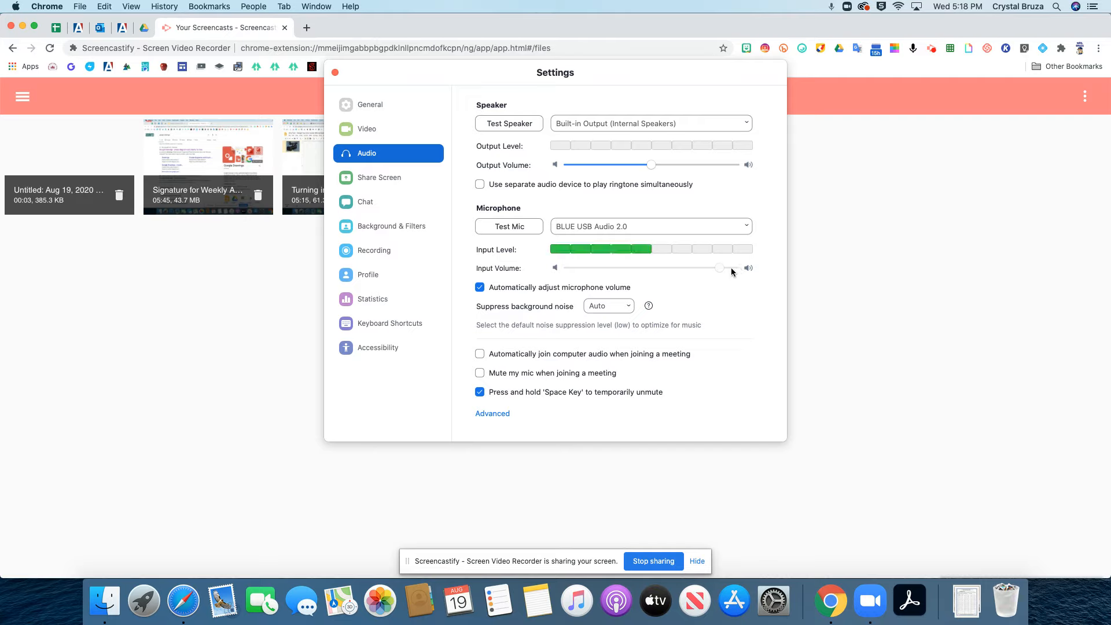
Disable automatic microphone volume adjustment and raise the input volume to maximum, keeping background noise suppression on Auto.
{"action": "left_click", "coordinate": [480, 288]}
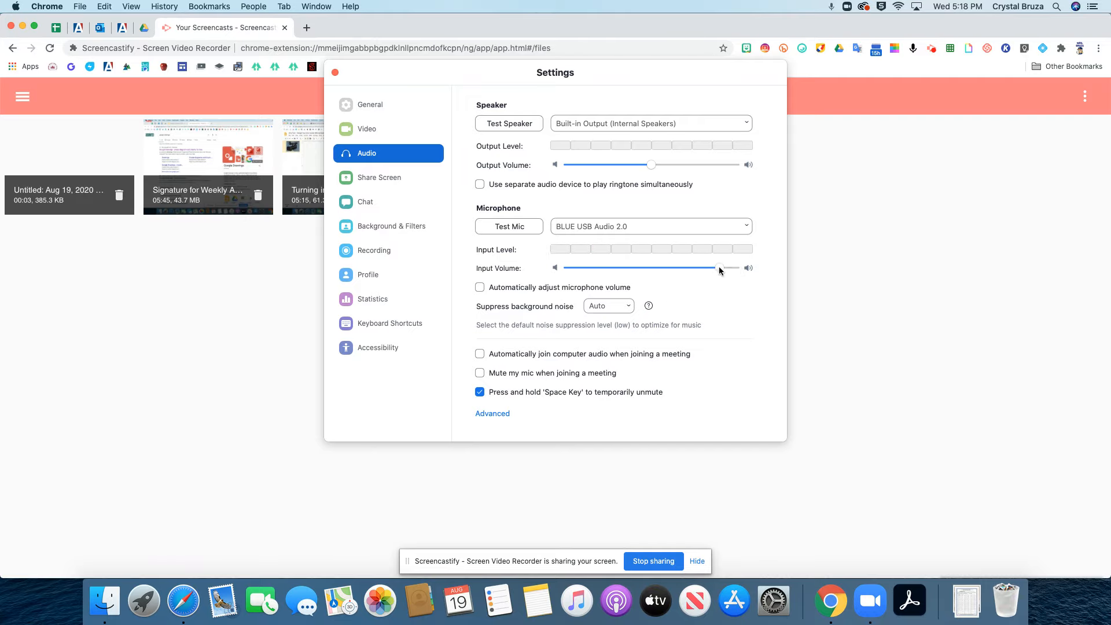
{"action": "left_click", "coordinate": [735, 268]}
{"action": "left_click", "coordinate": [624, 307]}
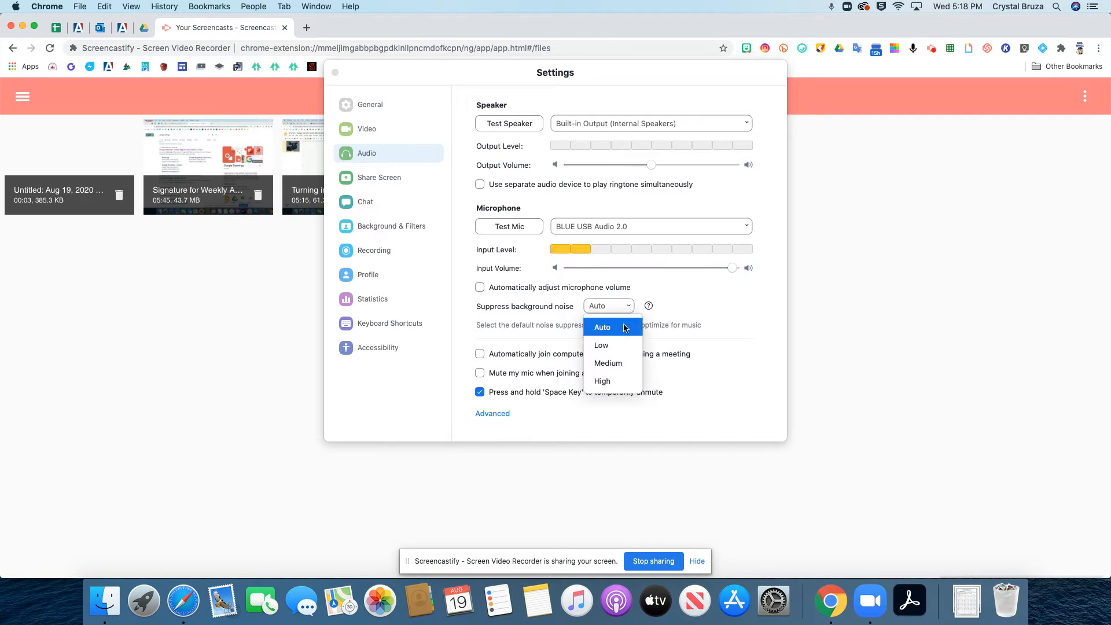
{"action": "left_click", "coordinate": [702, 321]}
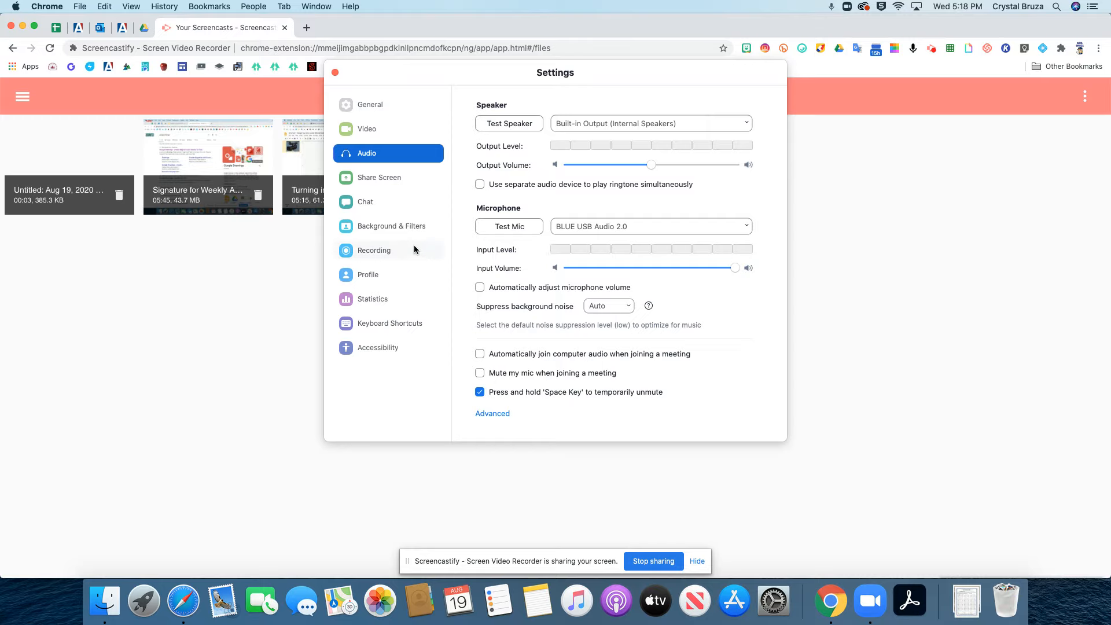
In the Background & Filters settings, try the beach virtual background and set the background back to None.
{"action": "left_click", "coordinate": [385, 226]}
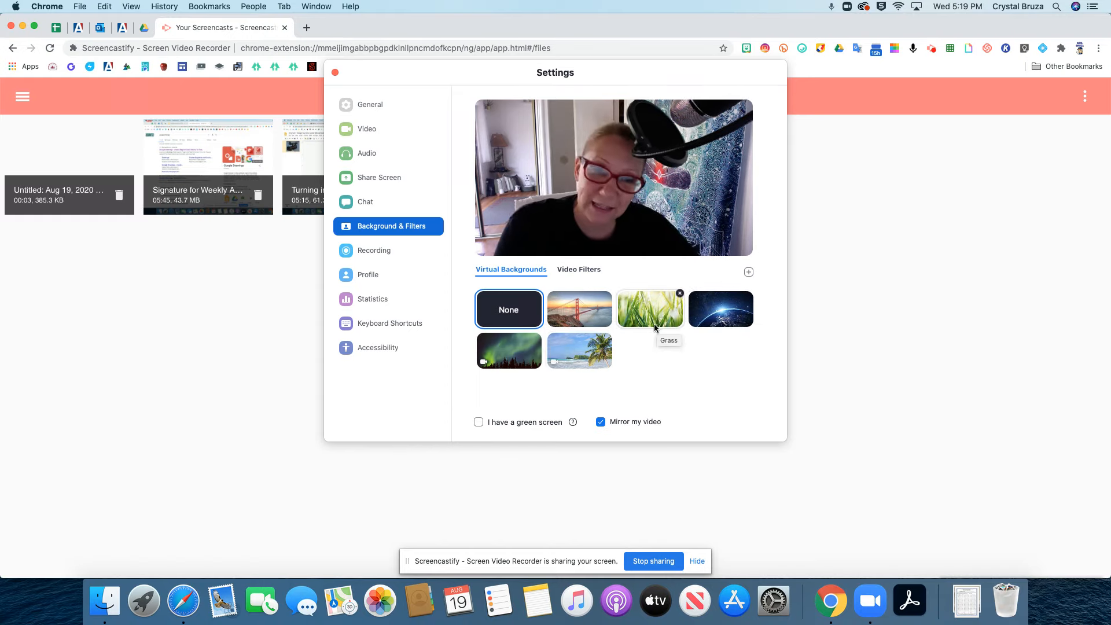
{"action": "left_click", "coordinate": [587, 351]}
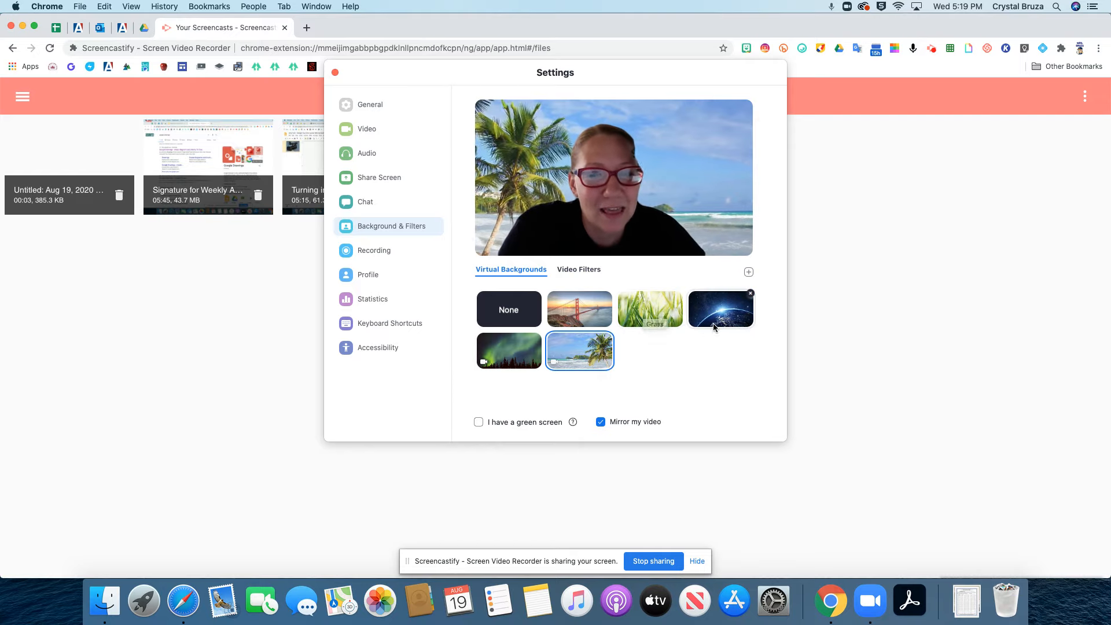
{"action": "left_click", "coordinate": [526, 312]}
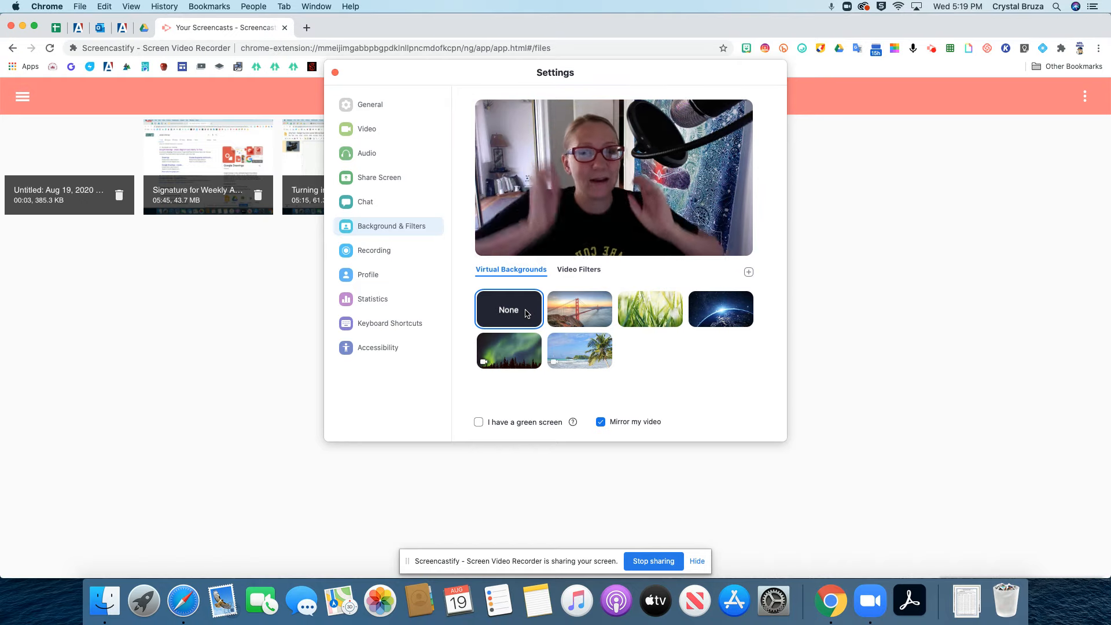
View the choices for adding a custom virtual background, and switch Mirror my video off and on again.
{"action": "left_click", "coordinate": [749, 273]}
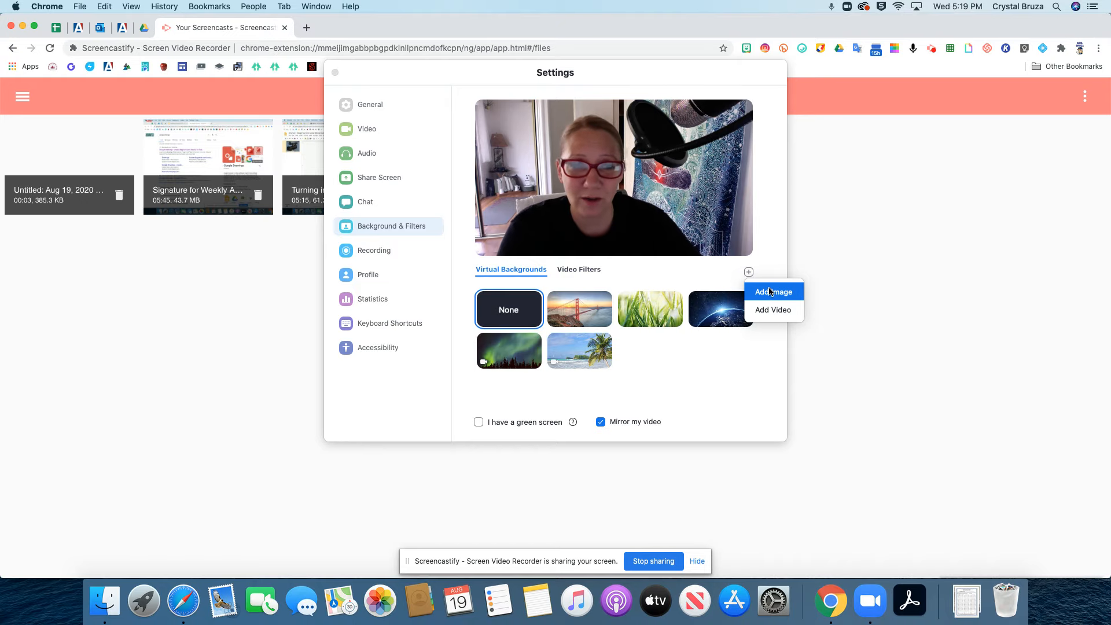
{"action": "left_click", "coordinate": [683, 374]}
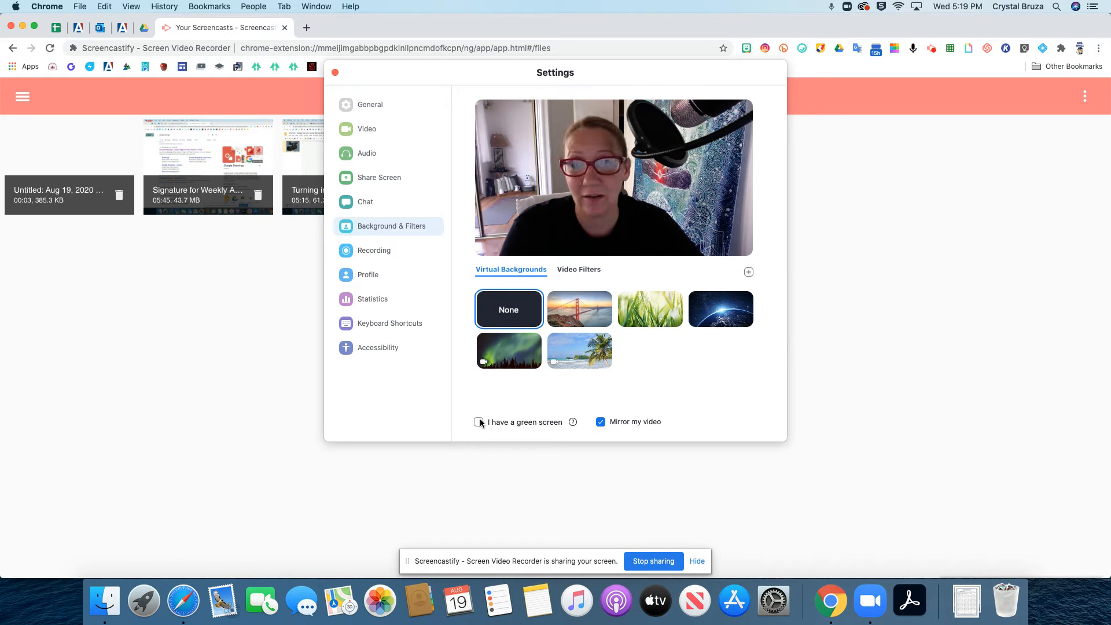
{"action": "left_click", "coordinate": [601, 422]}
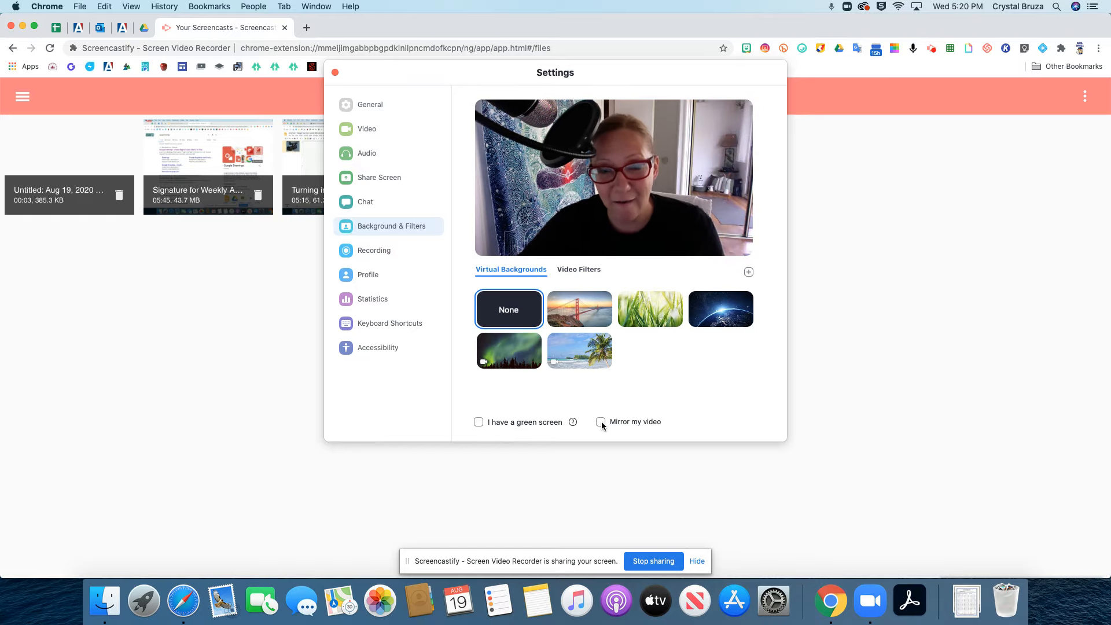
{"action": "left_click", "coordinate": [600, 422]}
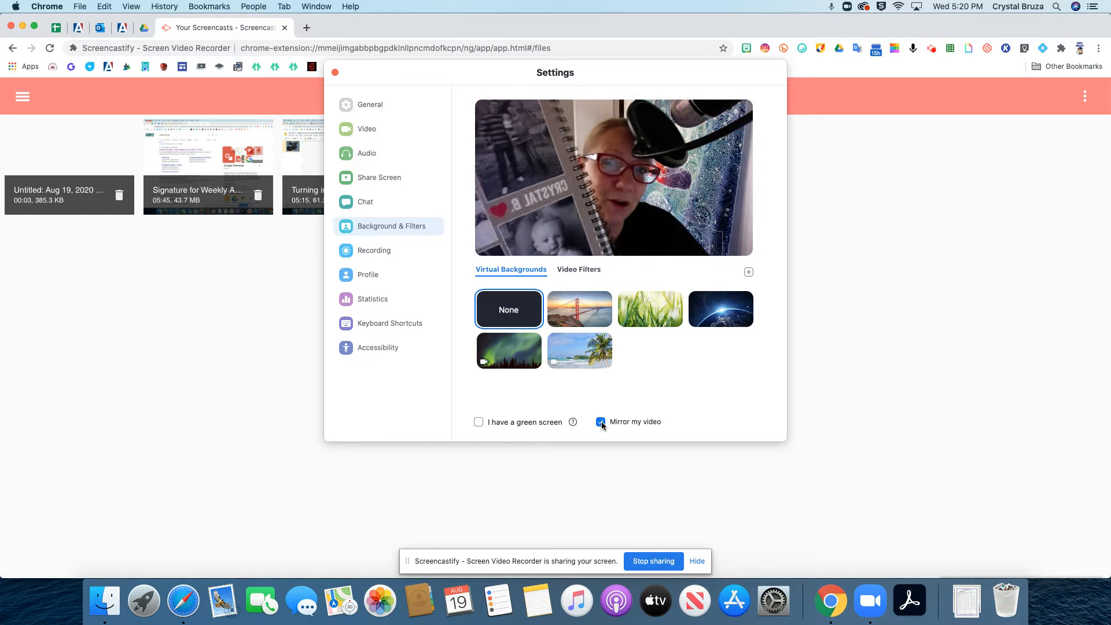